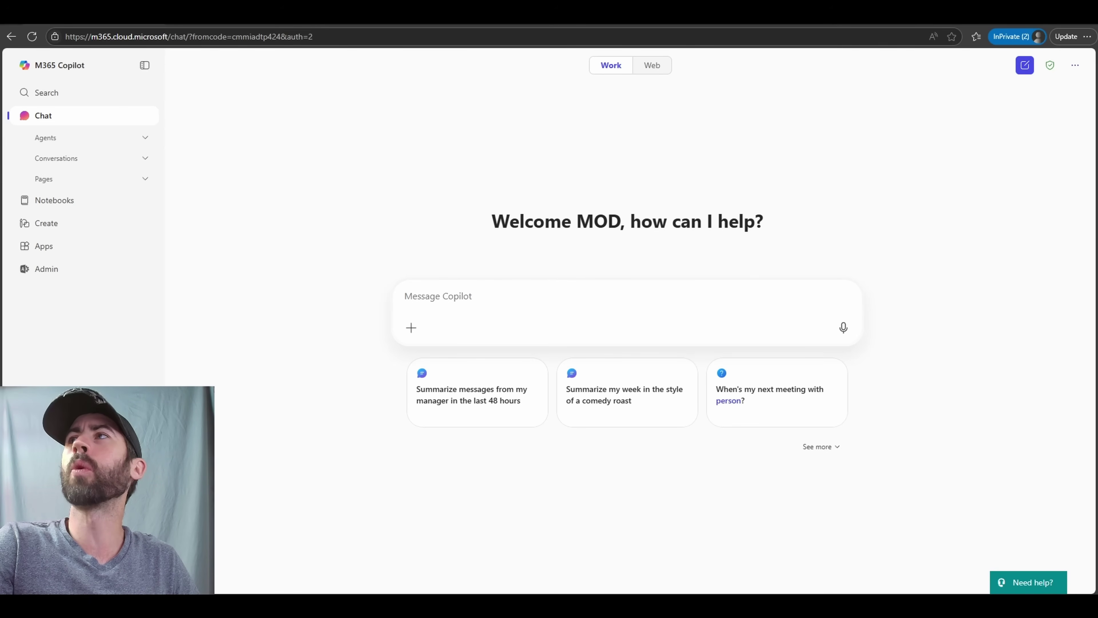
Step: Open Copilot Settings from the options menu to reach the Personalization page
{"action": "left_click", "coordinate": [1075, 65]}
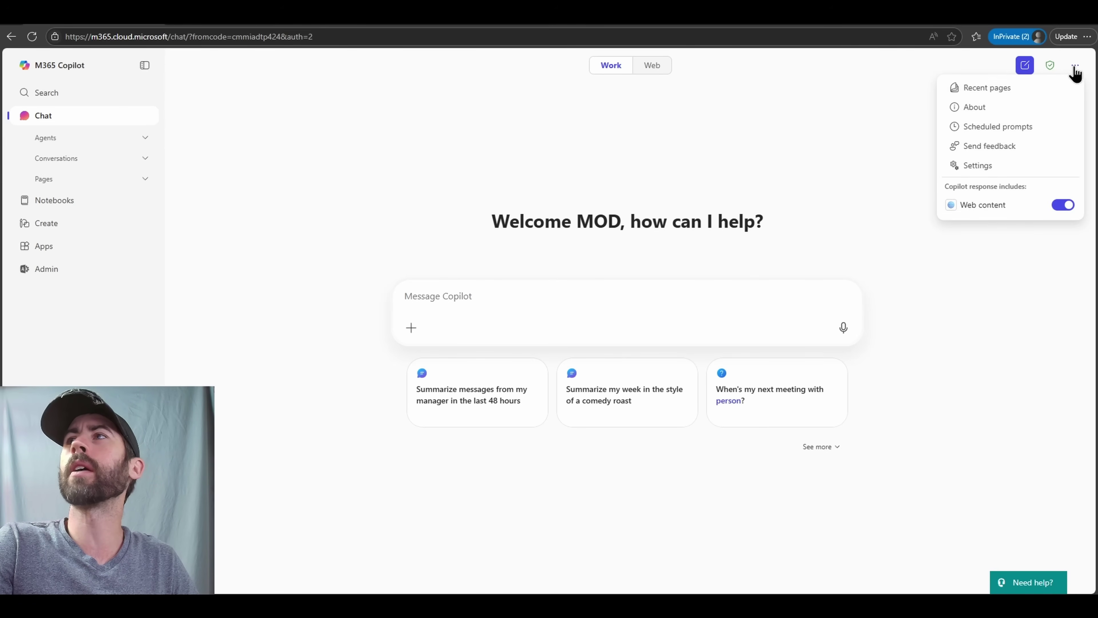
{"action": "left_click", "coordinate": [1001, 169]}
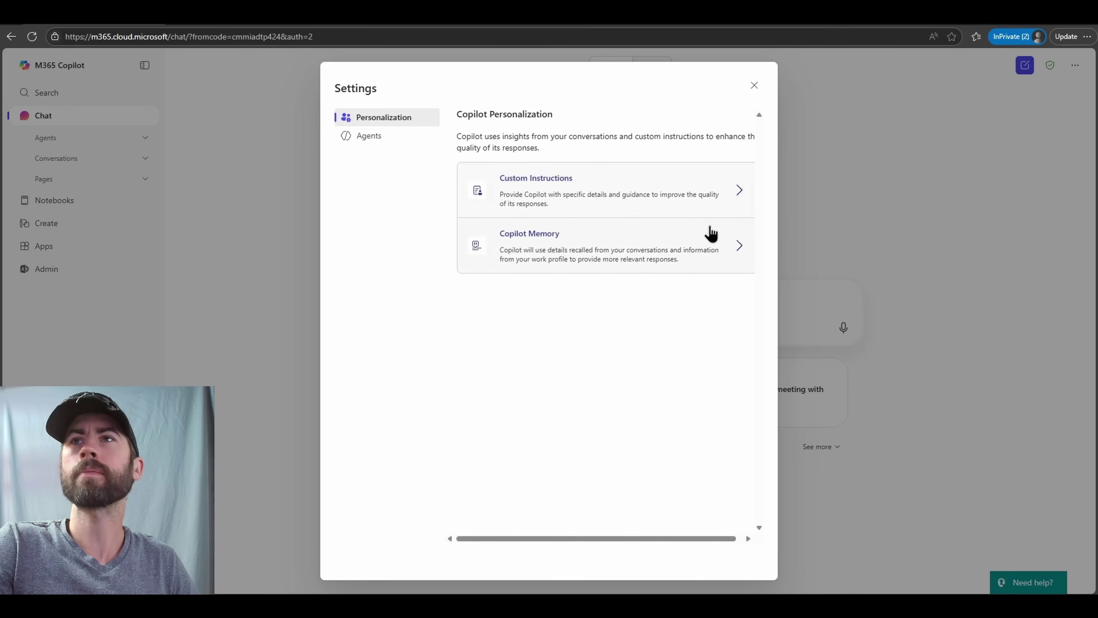
Step: Review Copilot Memory and the Work Profile details, then close Settings to return to chat
{"action": "left_click", "coordinate": [707, 245]}
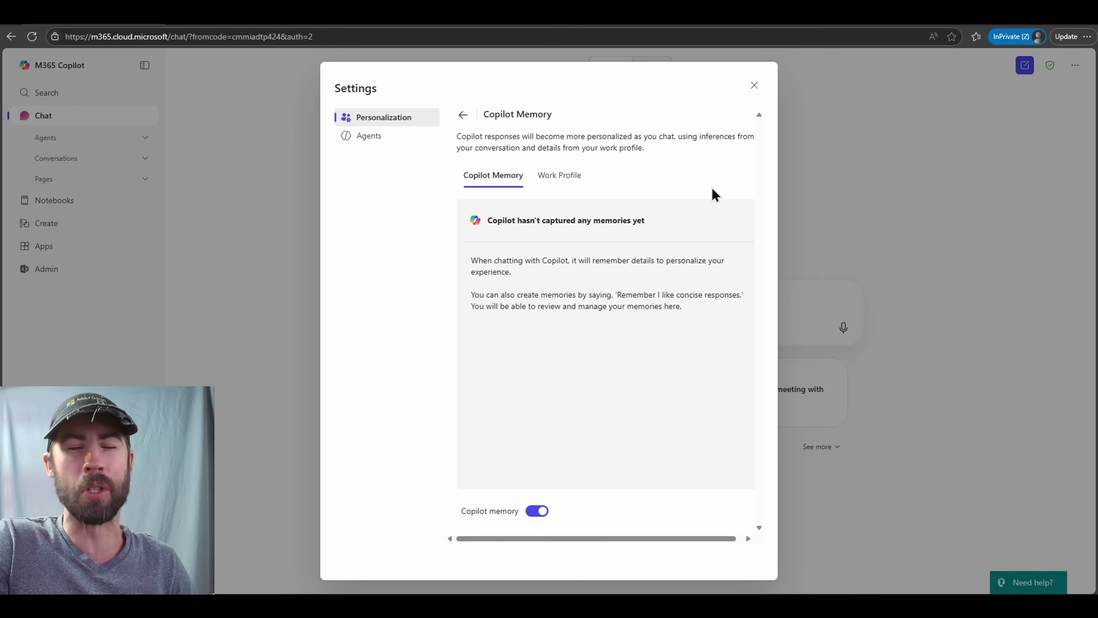
{"action": "left_click", "coordinate": [580, 178]}
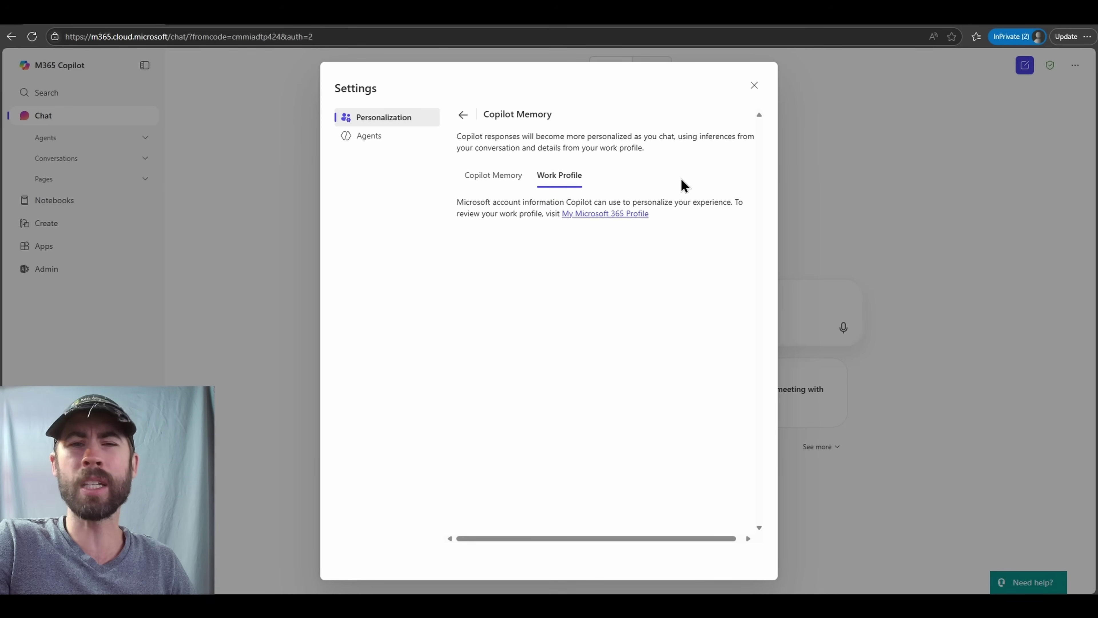
{"action": "left_click", "coordinate": [303, 209]}
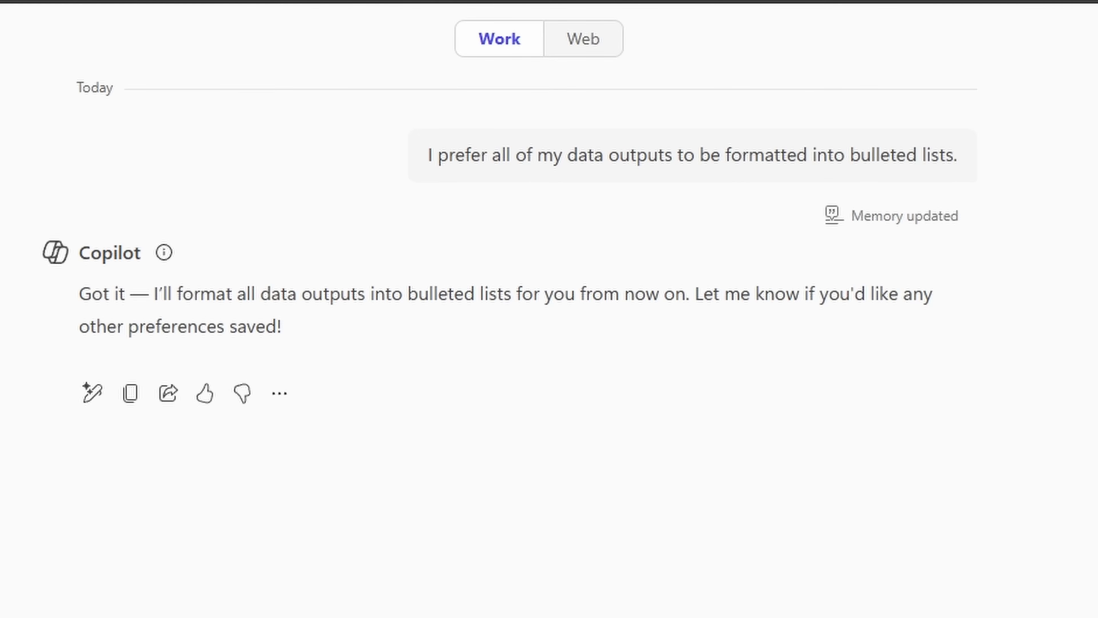
Step: View the saved preference that all data outputs use bulleted lists
{"action": "left_click", "coordinate": [925, 225]}
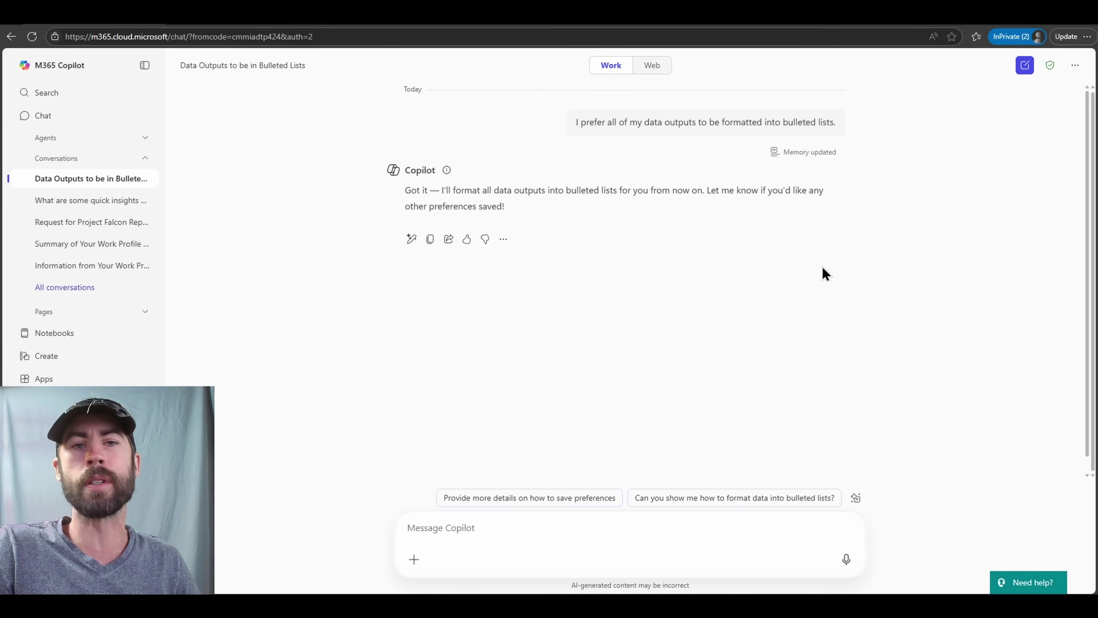
Step: Open Manage memories to review the saved memories, then close them
{"action": "left_click", "coordinate": [824, 216]}
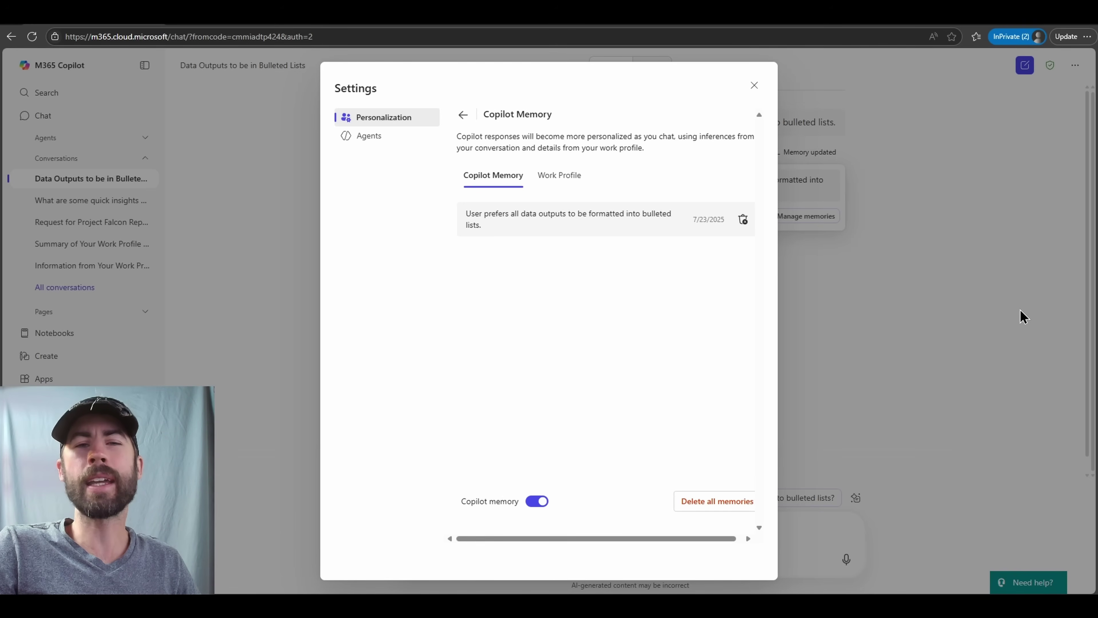
{"action": "key", "text": "Escape"}
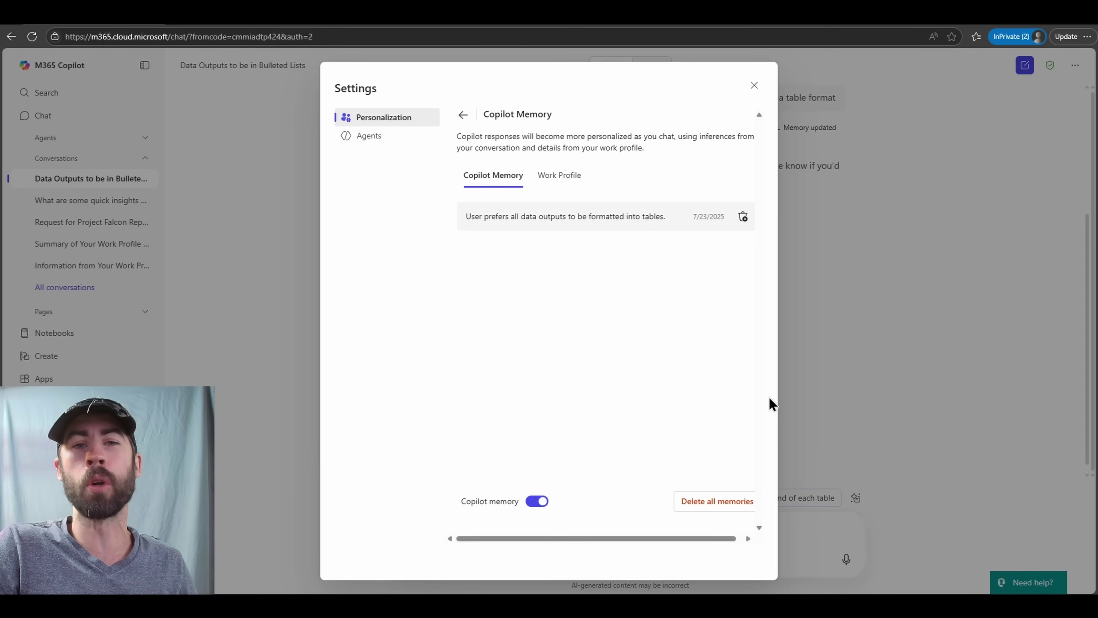
Step: Delete all saved Copilot memories and confirm the deletion
{"action": "left_click", "coordinate": [739, 508]}
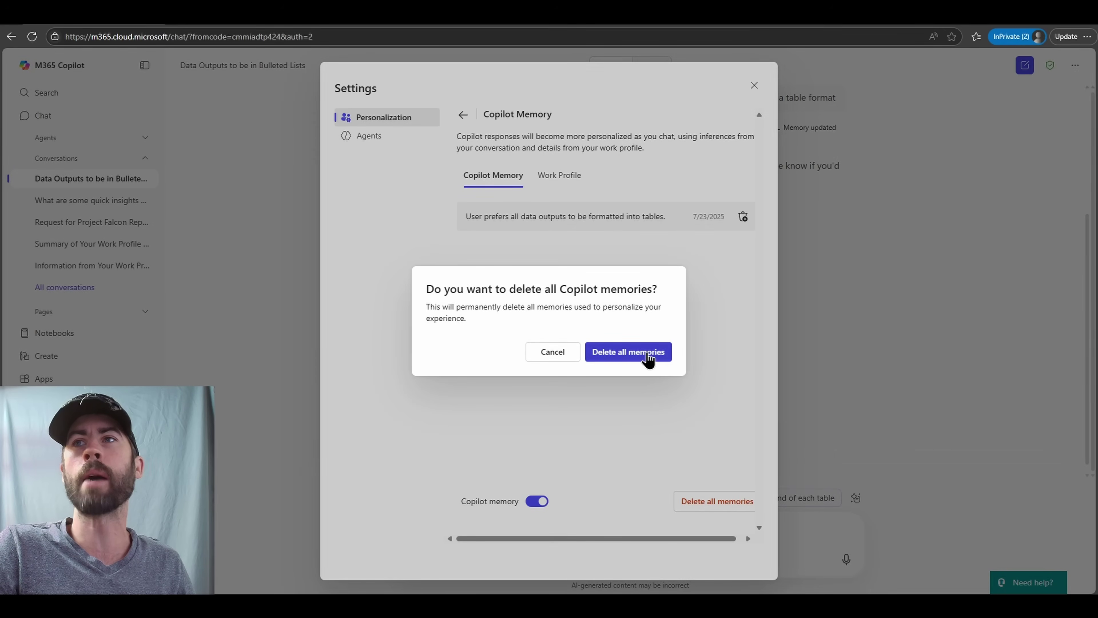
{"action": "left_click", "coordinate": [647, 353]}
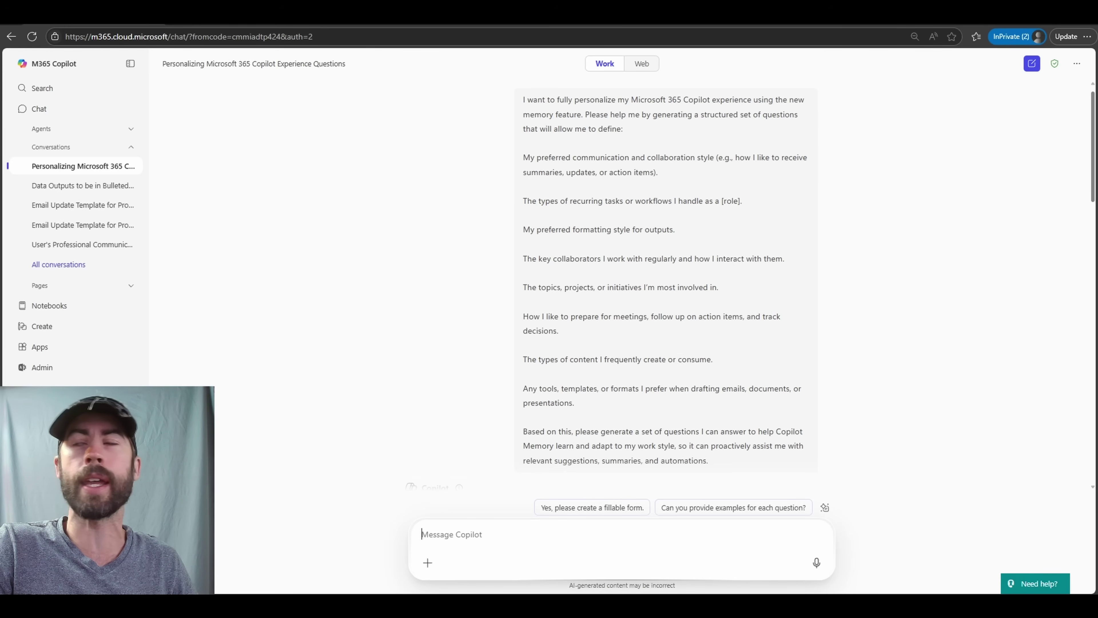
Step: Scroll down the conversation to the message listing the work preferences
{"action": "scroll", "coordinate": [367, 278], "scroll_direction": "down", "scroll_amount": 8}
{"action": "middle_click", "coordinate": [367, 277]}
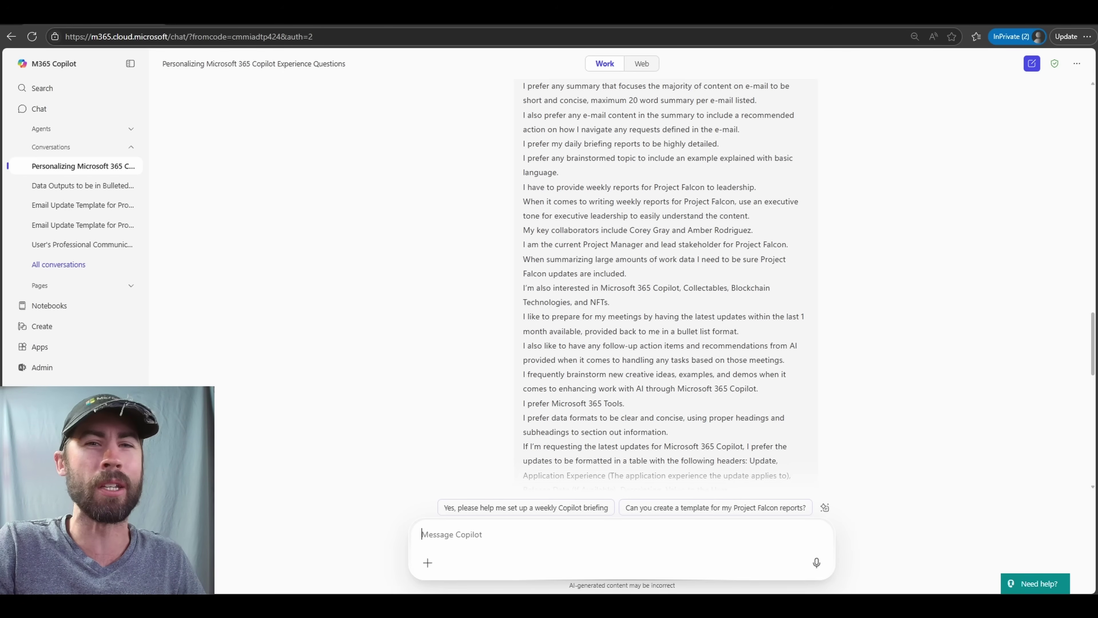
Step: Scroll through the many preferences saved in Copilot Memory settings
{"action": "left_click", "coordinate": [1089, 375]}
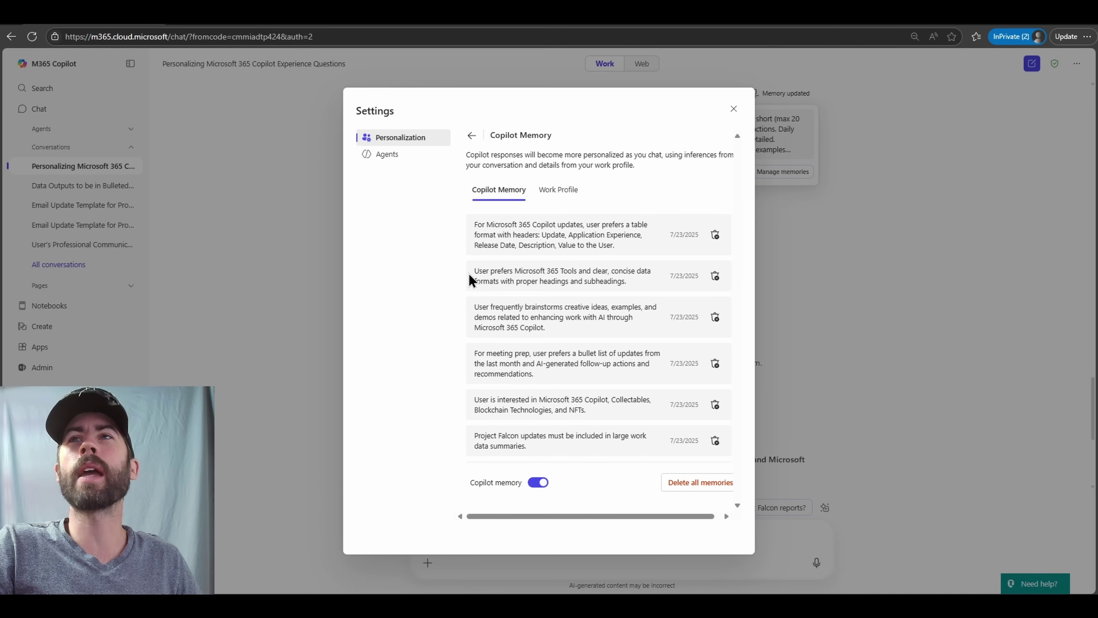
{"action": "scroll", "coordinate": [468, 277], "scroll_direction": "down", "scroll_amount": 2}
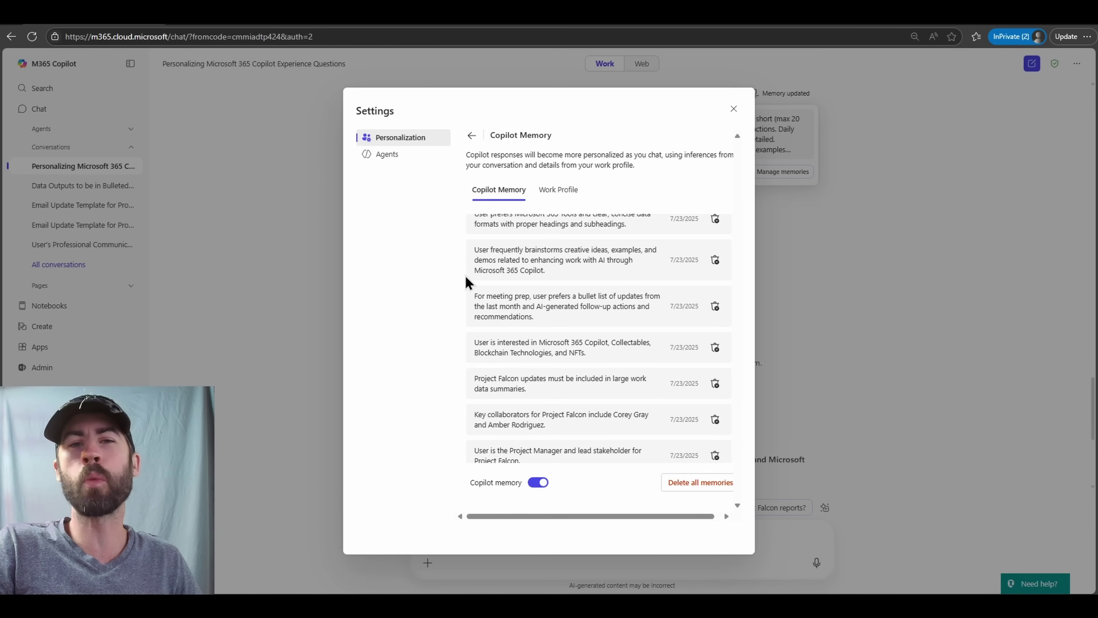
{"action": "scroll", "coordinate": [467, 276], "scroll_direction": "down", "scroll_amount": 1}
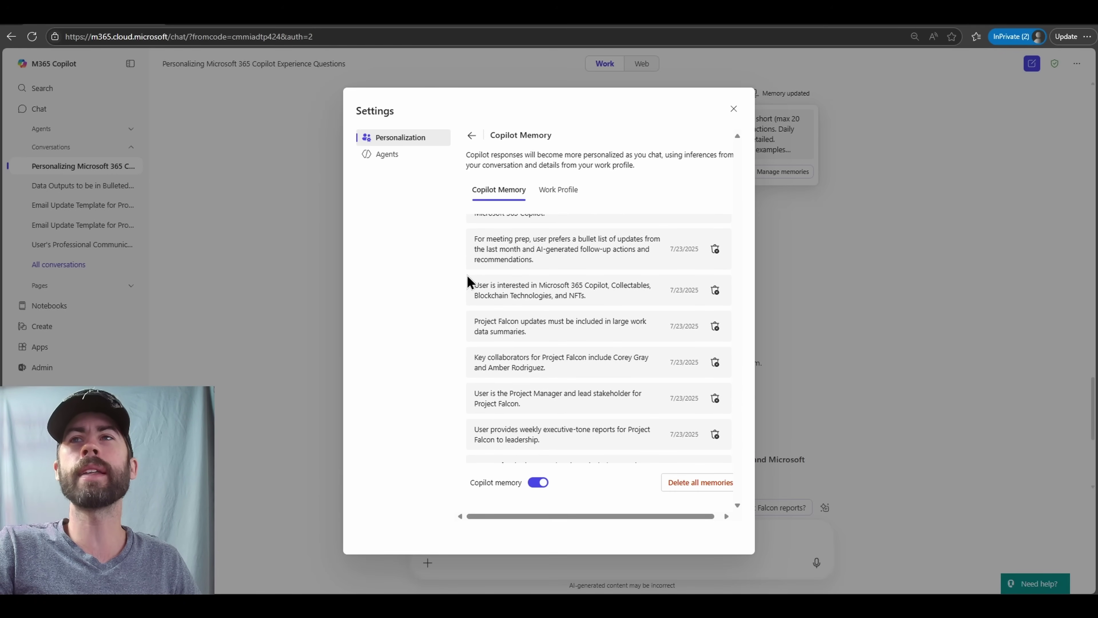
{"action": "scroll", "coordinate": [467, 279], "scroll_direction": "down", "scroll_amount": 2}
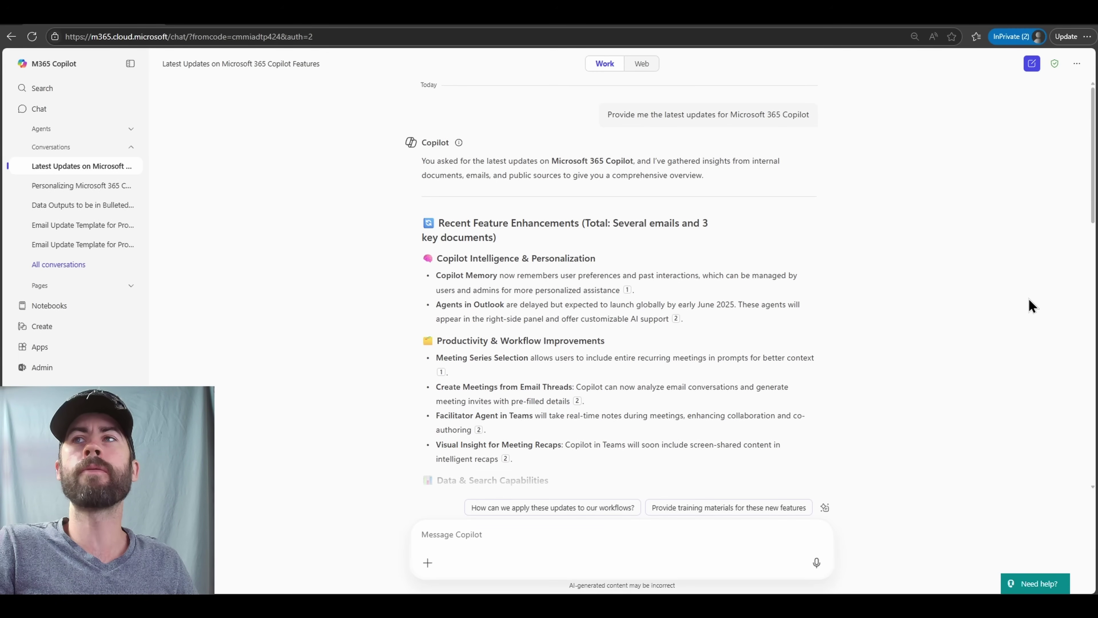
{"action": "scroll", "coordinate": [1028, 299], "scroll_direction": "down", "scroll_amount": 3}
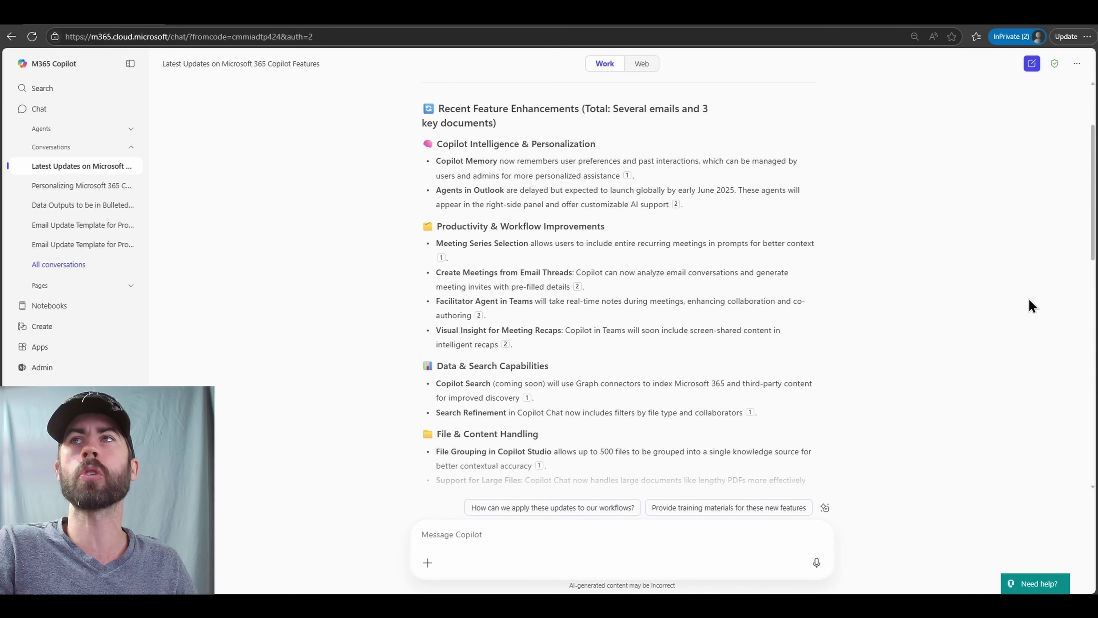
{"action": "scroll", "coordinate": [1029, 298], "scroll_direction": "down", "scroll_amount": 7}
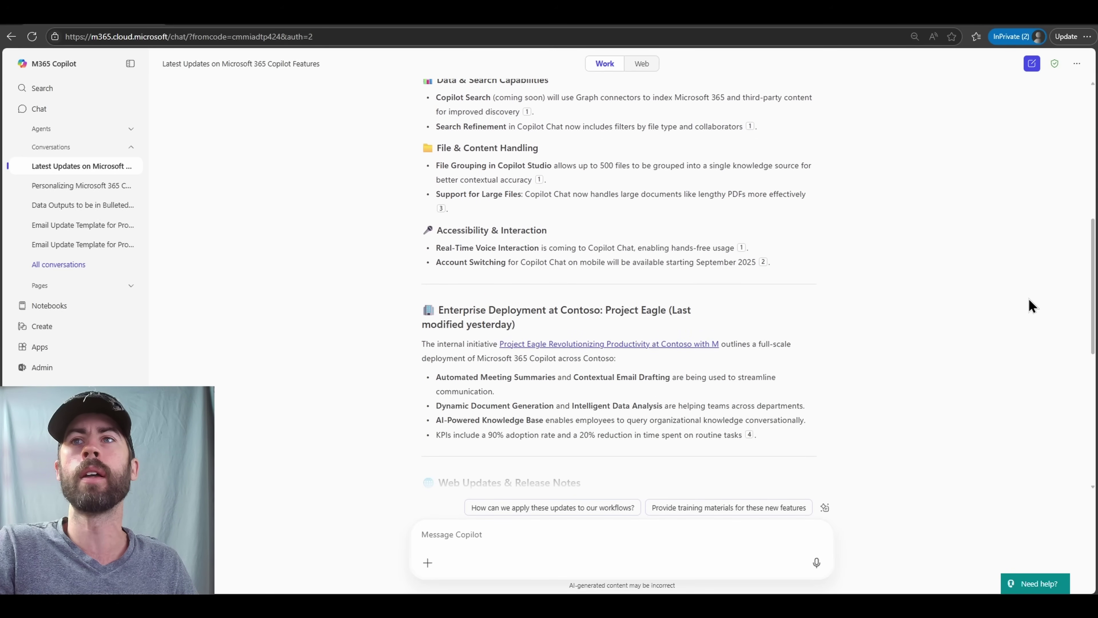
{"action": "scroll", "coordinate": [1029, 299], "scroll_direction": "down", "scroll_amount": 2}
{"action": "scroll", "coordinate": [1028, 299], "scroll_direction": "down", "scroll_amount": 1}
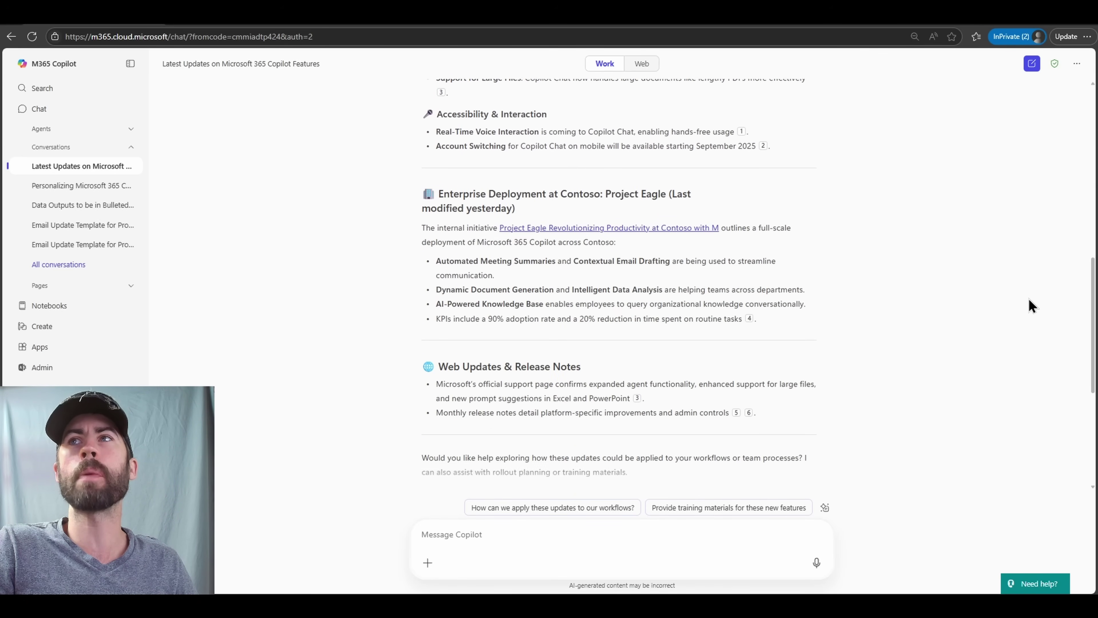
{"action": "scroll", "coordinate": [1028, 298], "scroll_direction": "down", "scroll_amount": 1}
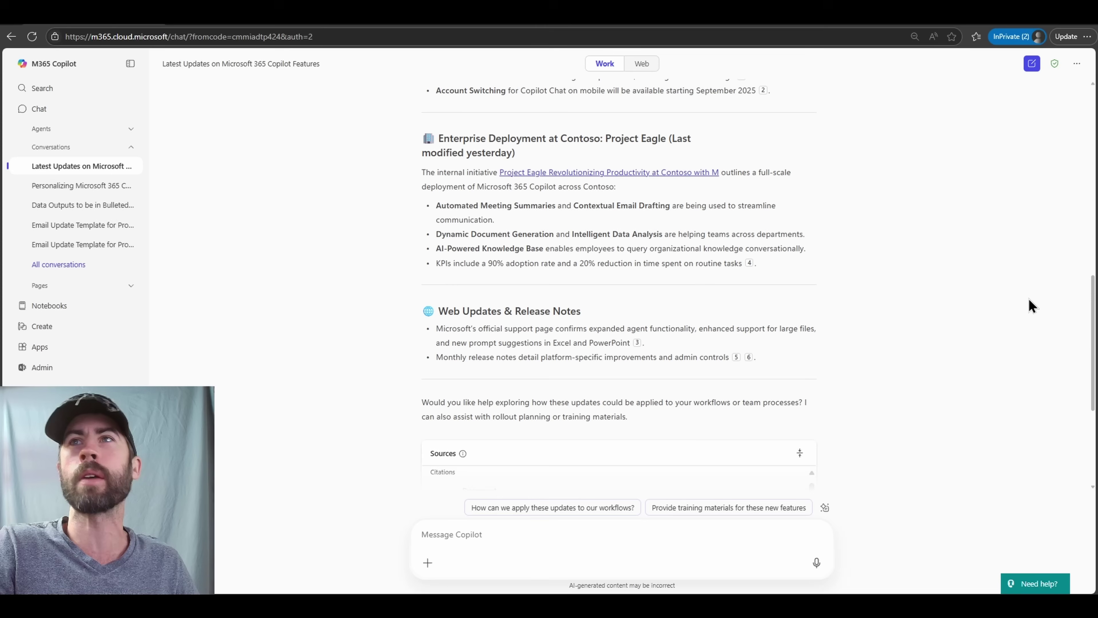
{"action": "scroll", "coordinate": [1029, 299], "scroll_direction": "down", "scroll_amount": 1}
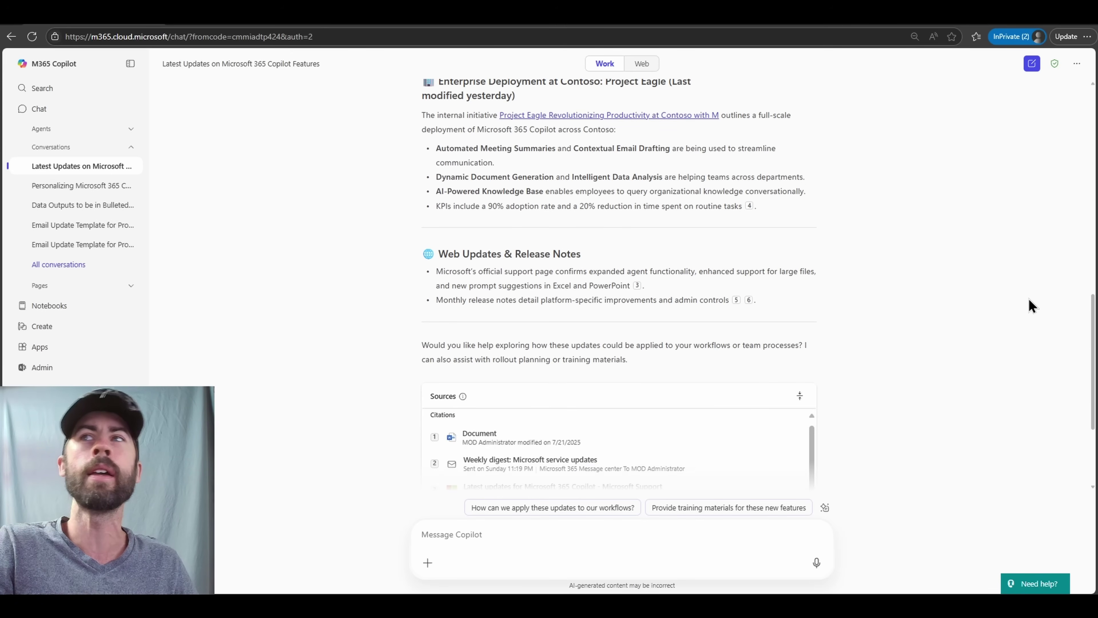
{"action": "scroll", "coordinate": [1028, 299], "scroll_direction": "down", "scroll_amount": 3}
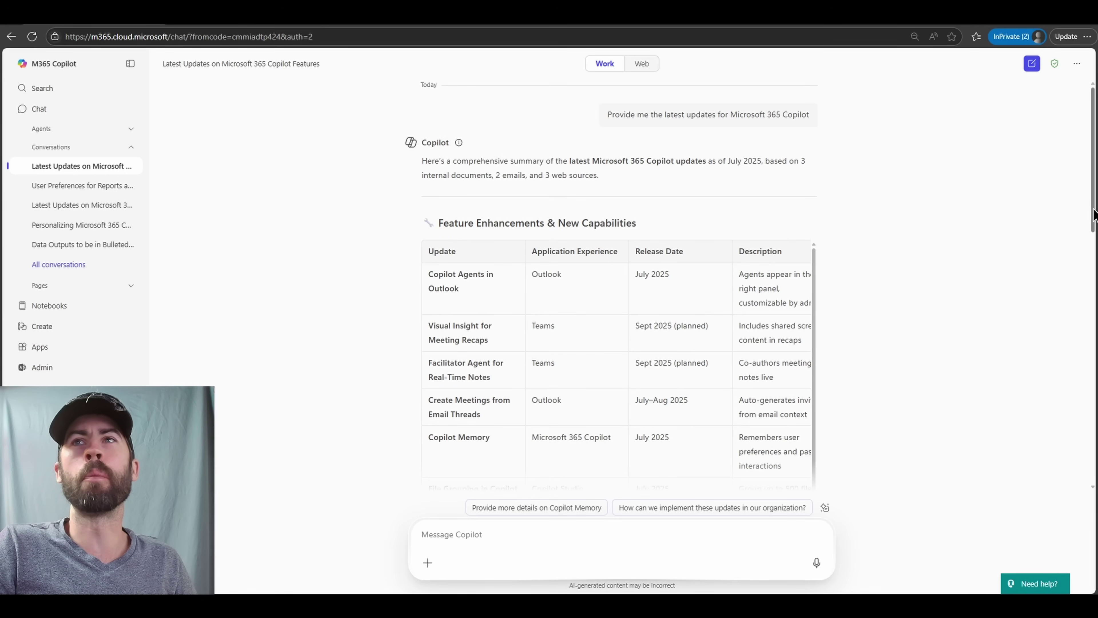
Step: Scroll through the Feature Enhancements table with Update, Application Experience, Release Date and Description columns
{"action": "scroll", "coordinate": [1094, 215], "scroll_direction": "down", "scroll_amount": 2}
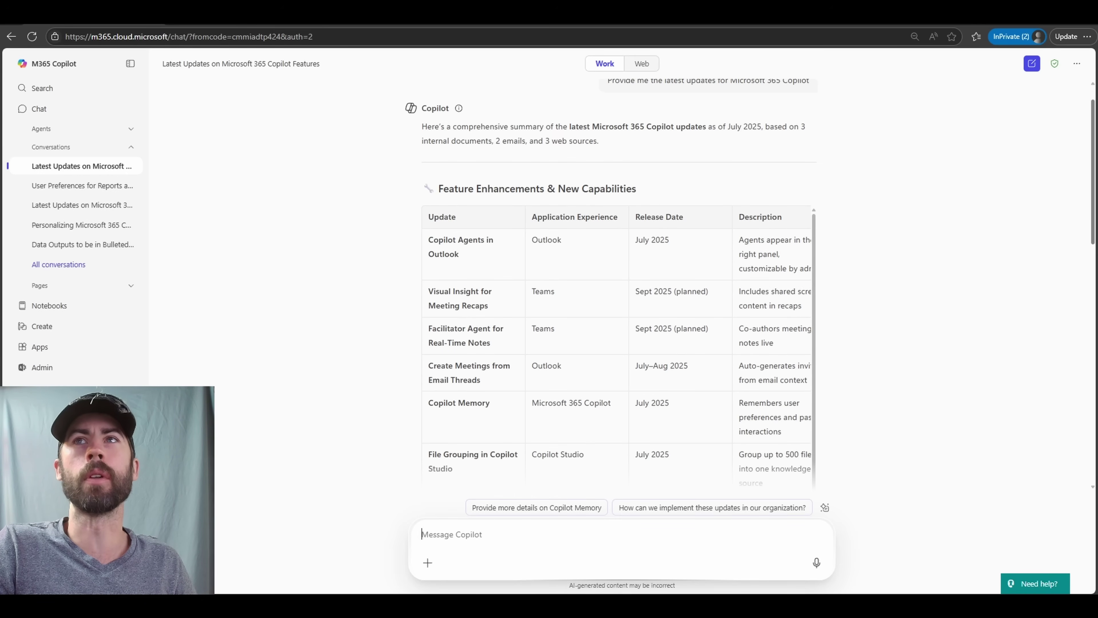
{"action": "scroll", "coordinate": [608, 283], "scroll_direction": "down", "scroll_amount": 1}
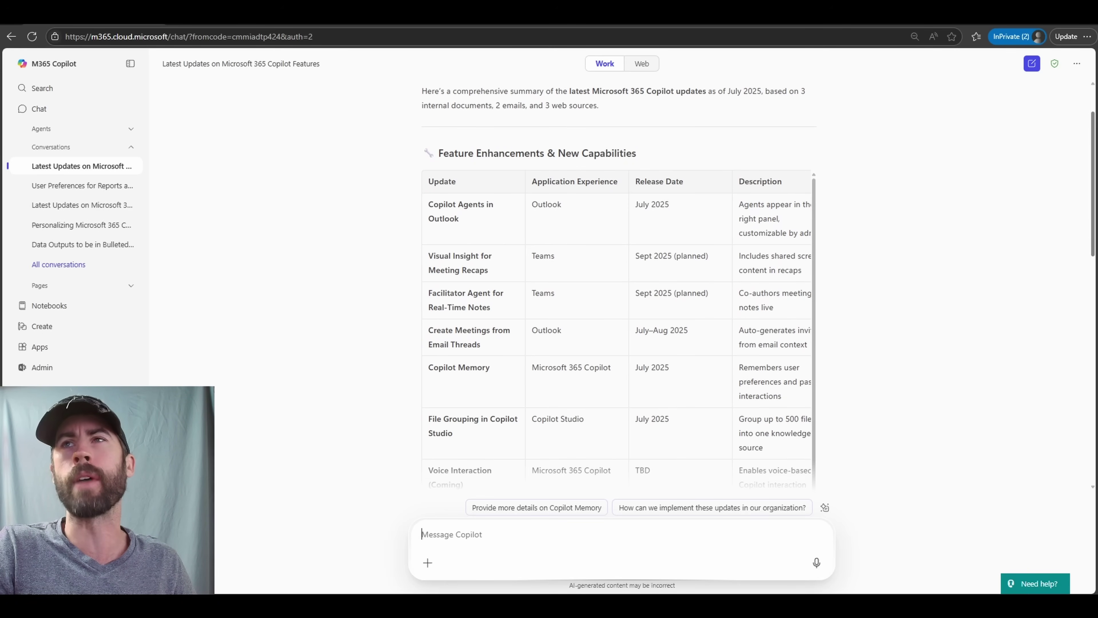
{"action": "scroll", "coordinate": [1008, 279], "scroll_direction": "down", "scroll_amount": 10}
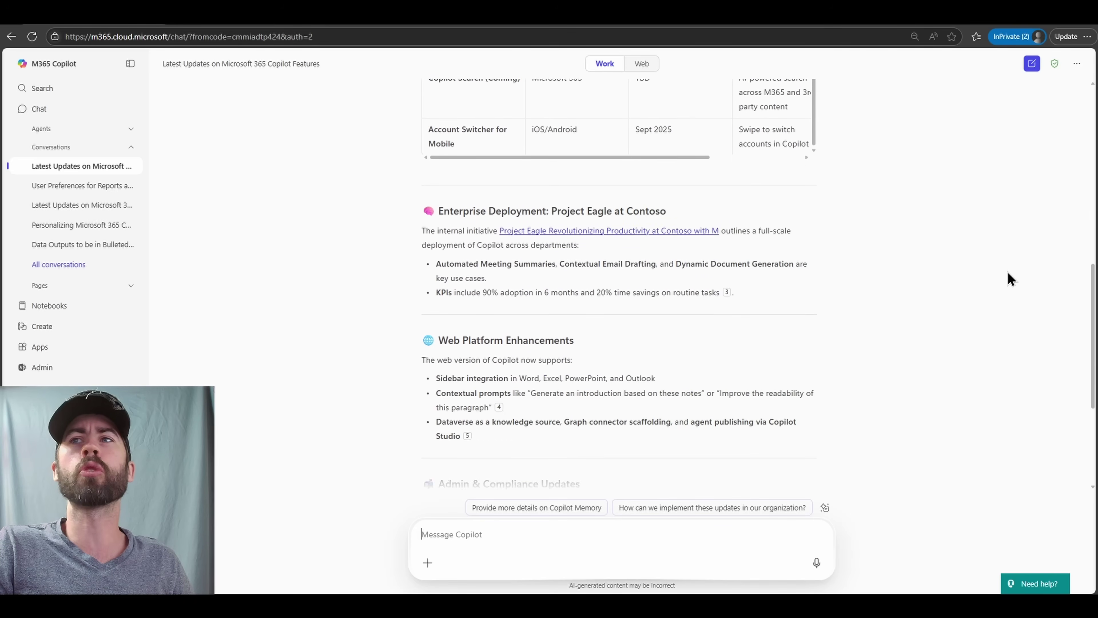
{"action": "scroll", "coordinate": [1008, 279], "scroll_direction": "down", "scroll_amount": 3}
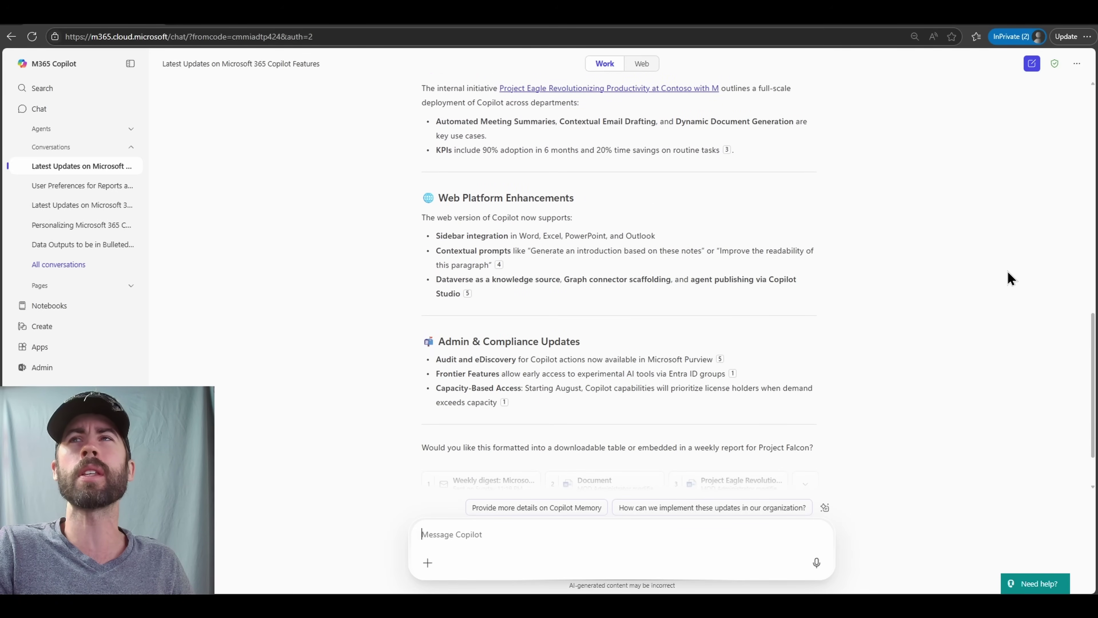
{"action": "scroll", "coordinate": [1008, 279], "scroll_direction": "down", "scroll_amount": 1}
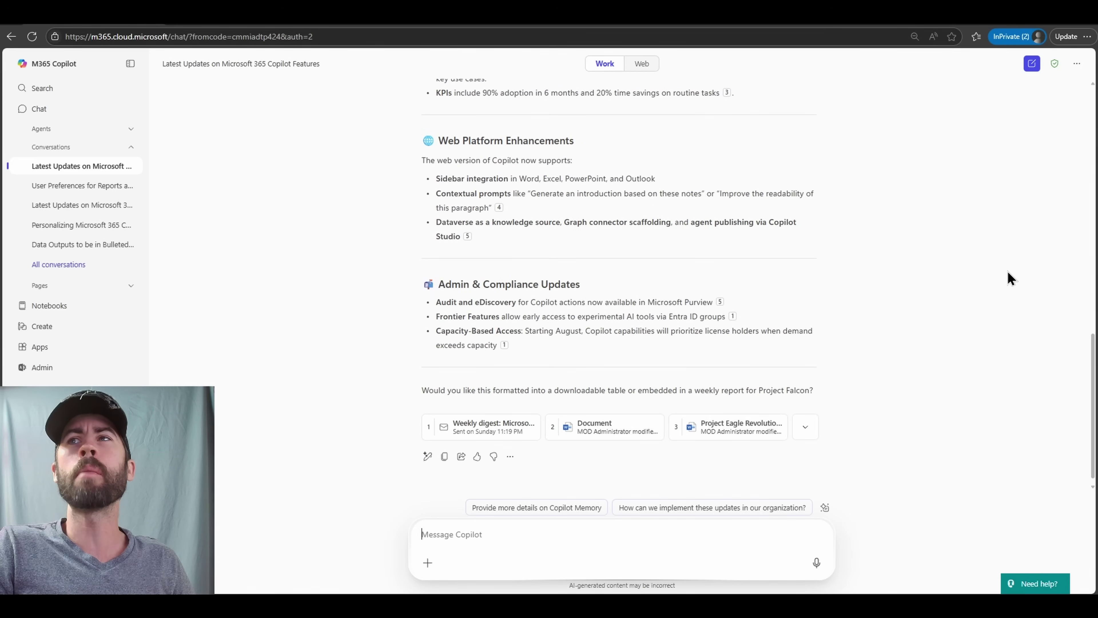
{"action": "scroll", "coordinate": [1009, 279], "scroll_direction": "up", "scroll_amount": 15}
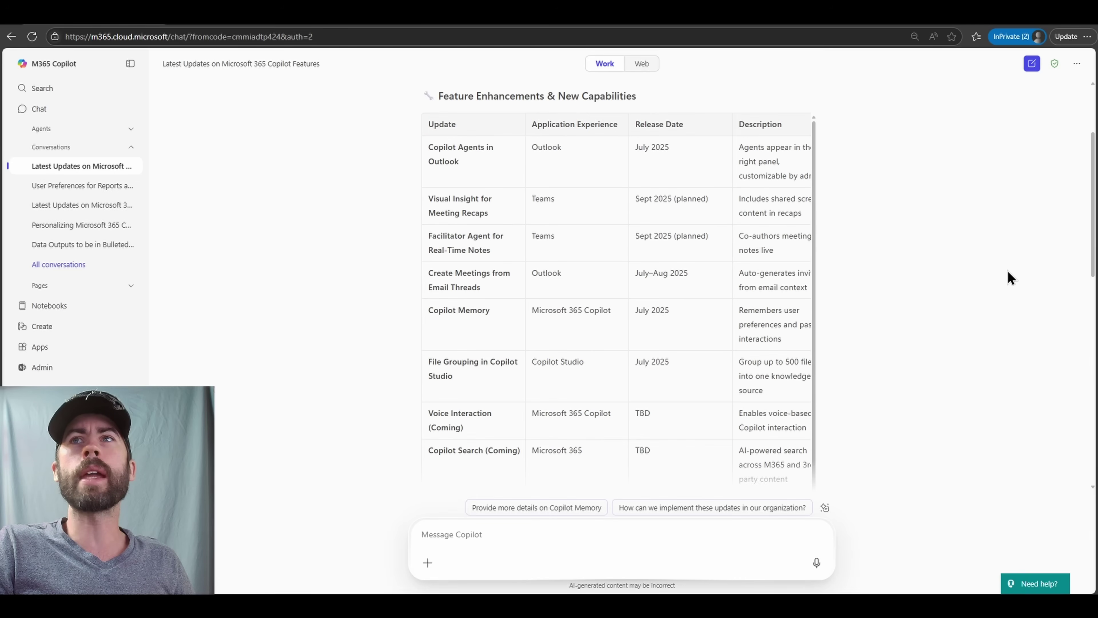
{"action": "scroll", "coordinate": [1008, 279], "scroll_direction": "down", "scroll_amount": 2}
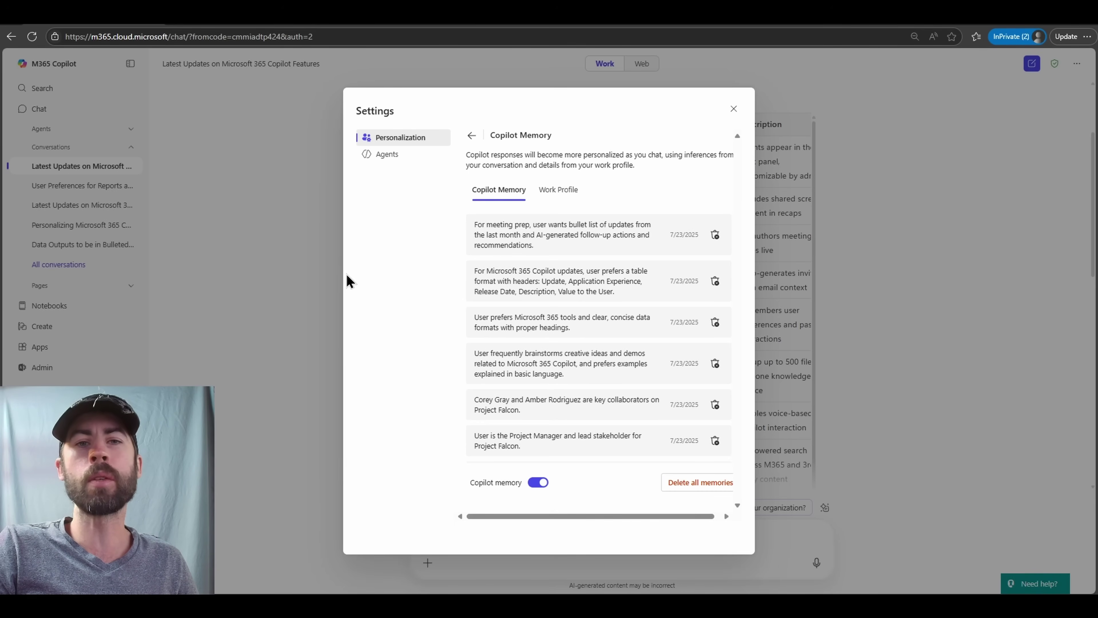
{"action": "left_click", "coordinate": [335, 269]}
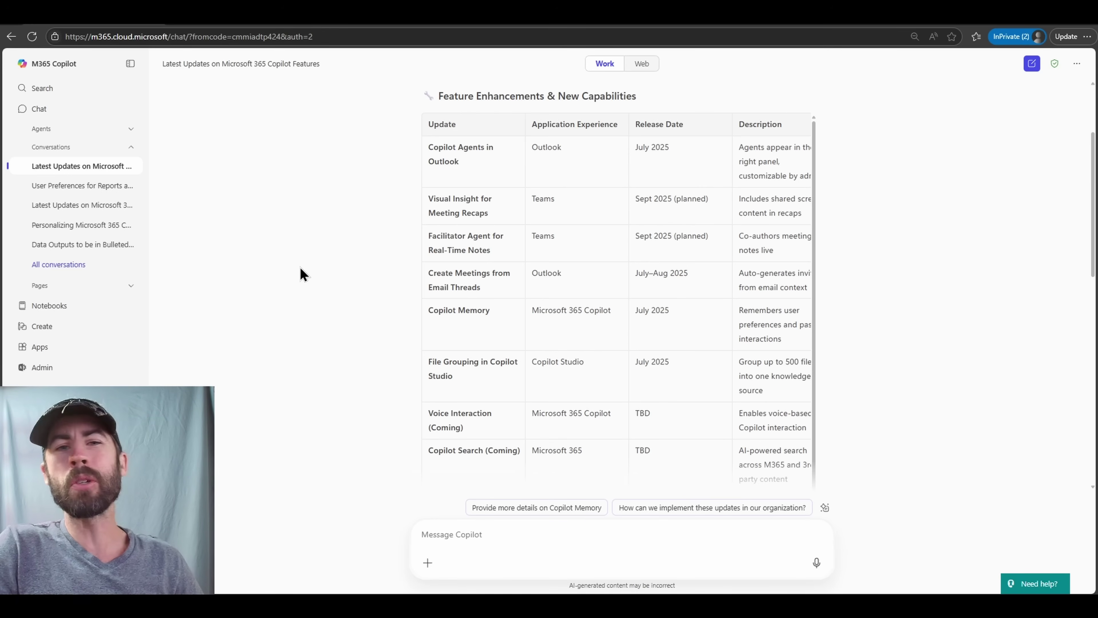
Step: Start a fresh conversation from Chat in the left navigation
{"action": "left_click", "coordinate": [39, 108]}
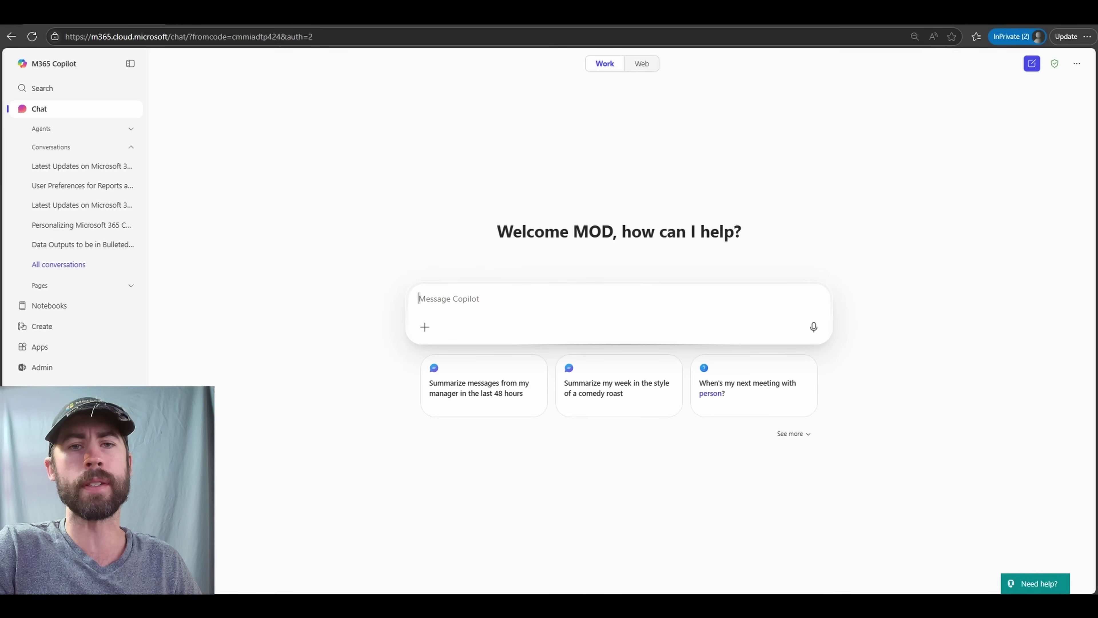
{"action": "left_click", "coordinate": [1076, 63]}
{"action": "left_click", "coordinate": [1005, 154]}
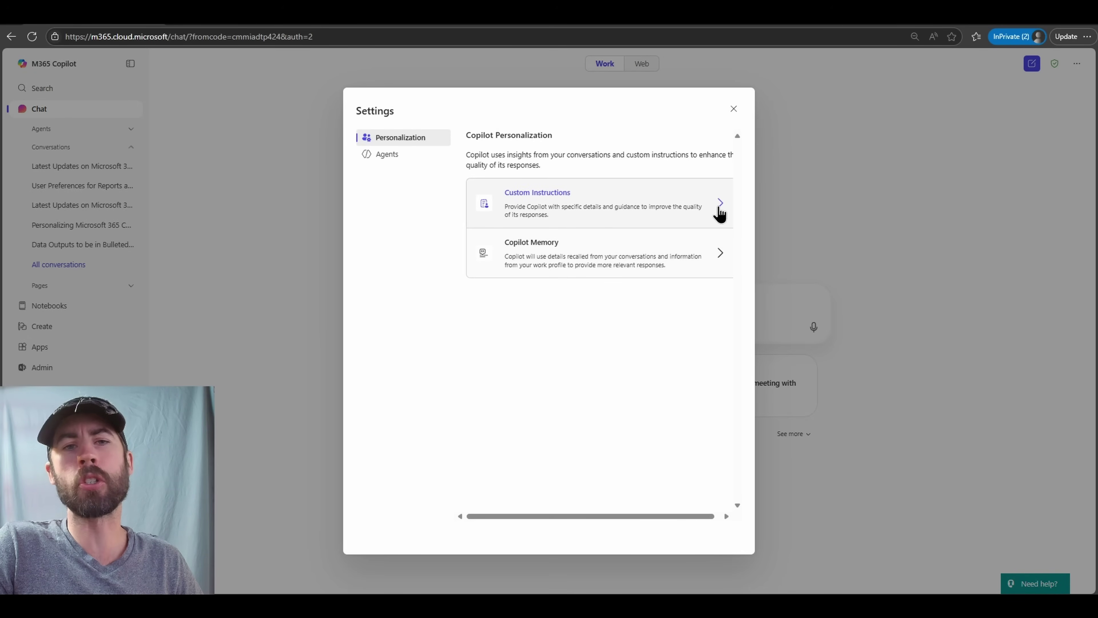
{"action": "left_click", "coordinate": [719, 213]}
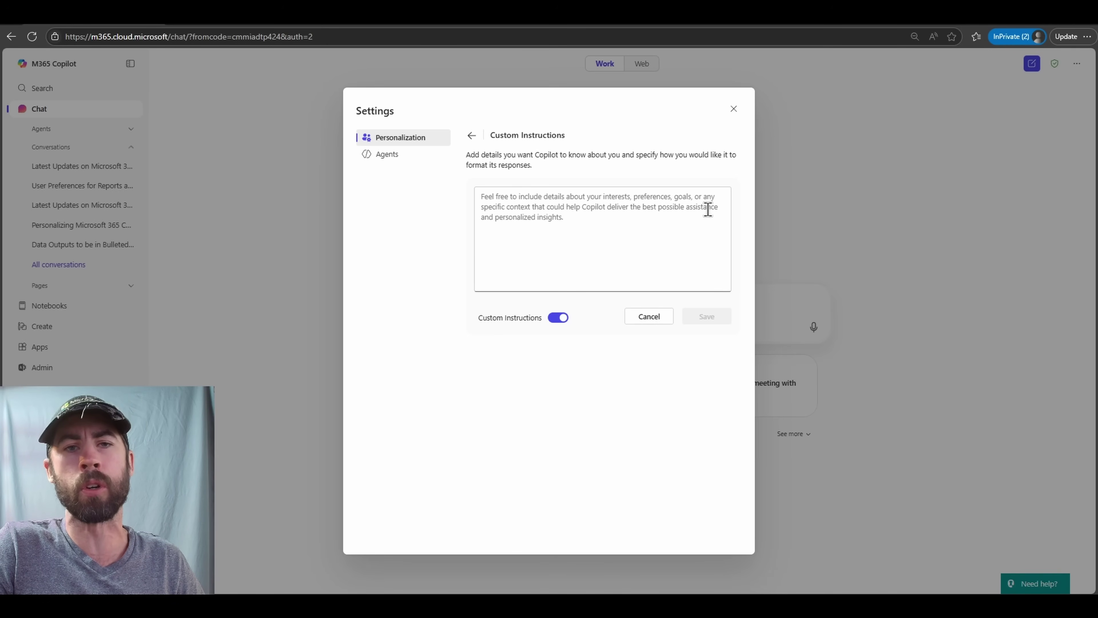
{"action": "key", "text": "Escape"}
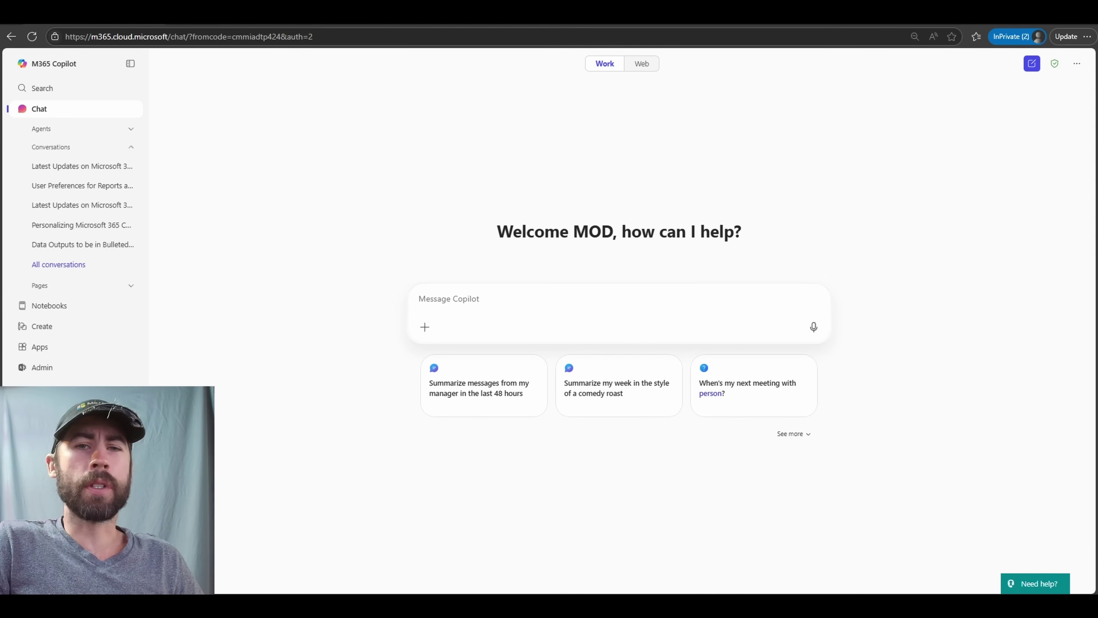